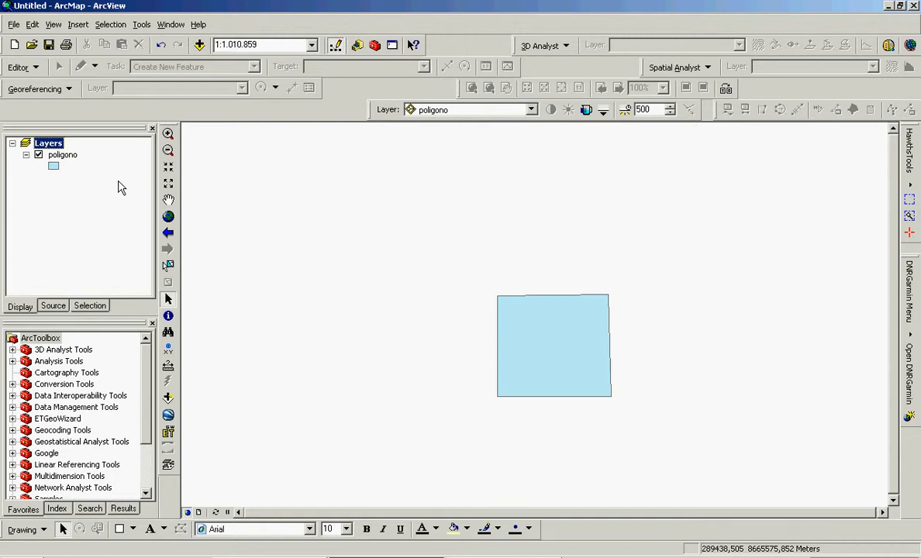
Step: Start an edit session with poligono as the target layer and Create New Feature as the task
click(35, 67)
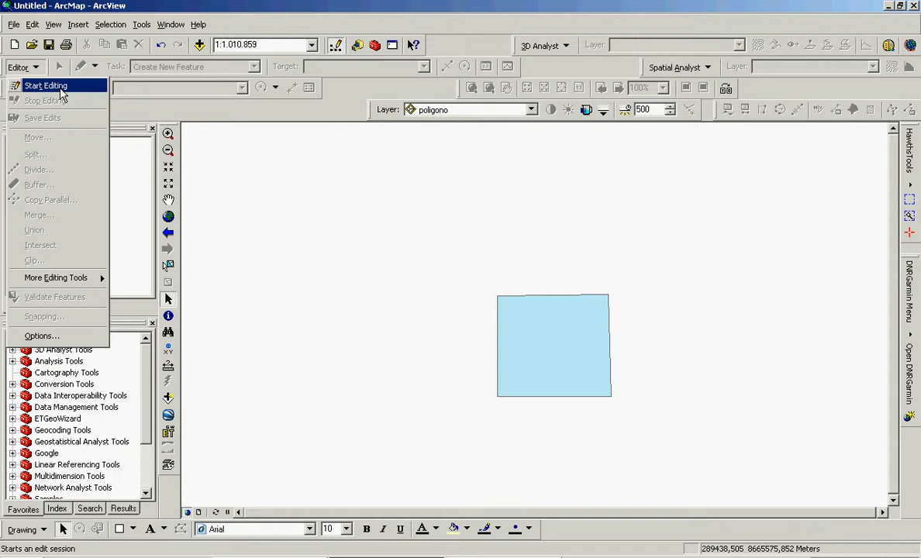
click(60, 87)
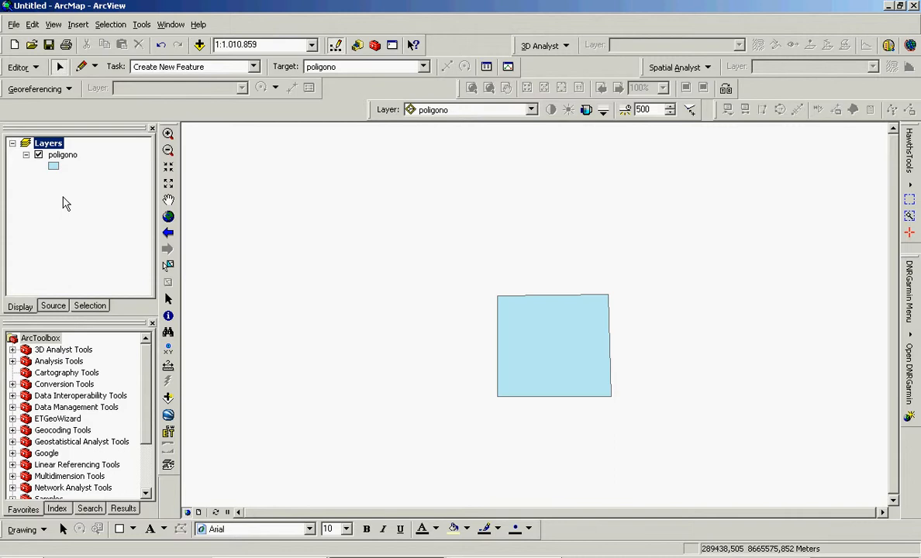
click(398, 67)
click(394, 78)
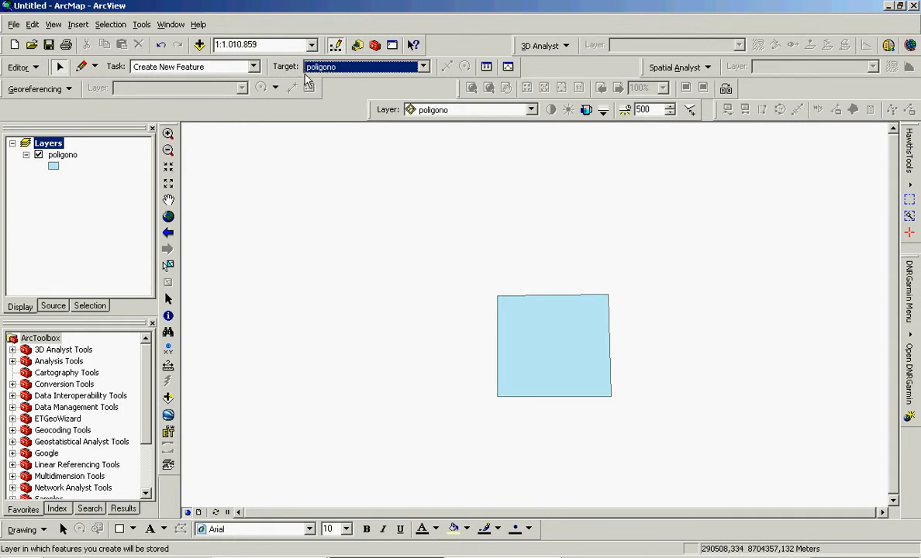
click(253, 68)
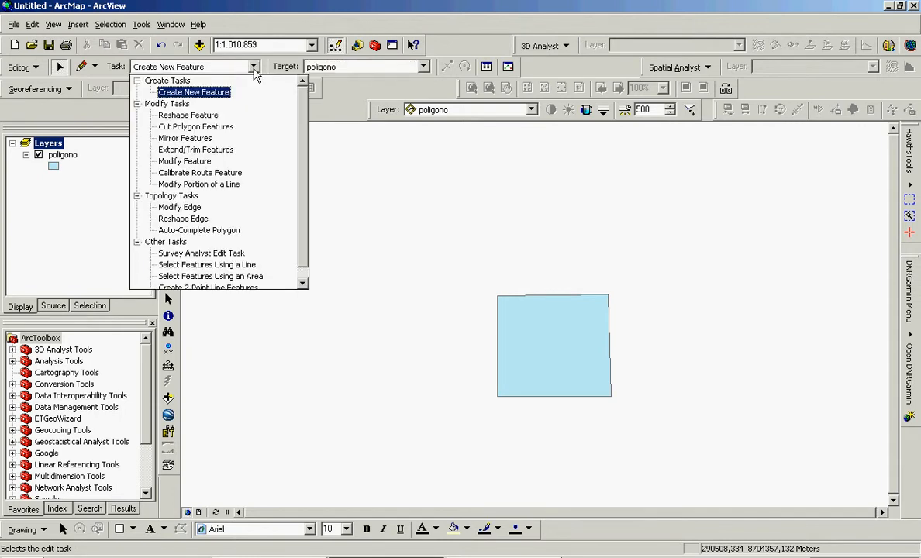
click(254, 69)
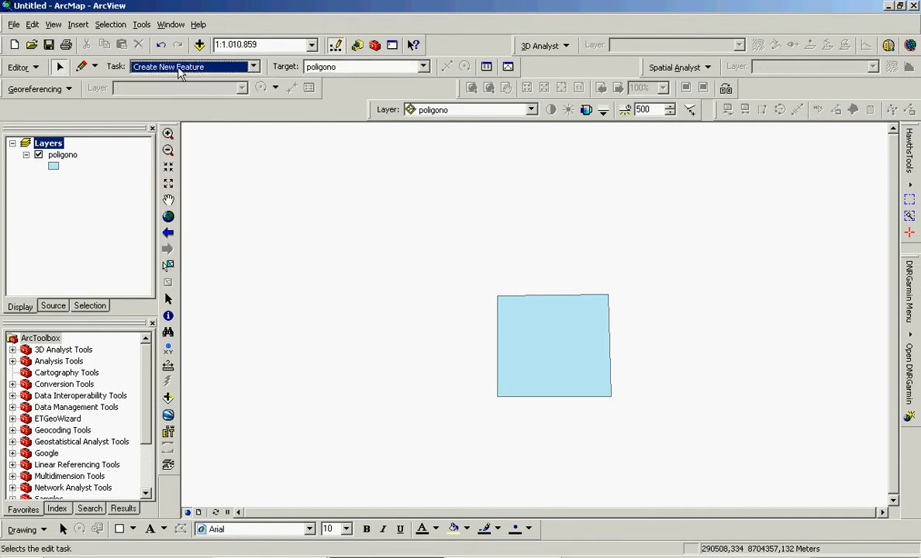
Step: Sketch a many-sided, roughly round polygon in the empty area west of the square
click(81, 67)
click(343, 279)
click(345, 322)
click(390, 331)
click(432, 299)
click(416, 244)
click(388, 235)
double_click(366, 235)
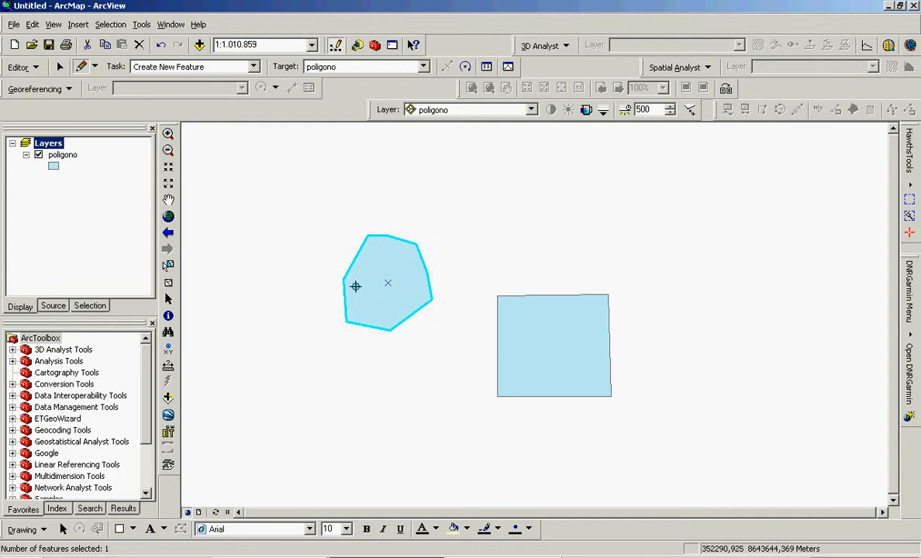
Step: Sketch an elongated, irregular polygon just north of the square
click(513, 216)
click(596, 192)
click(606, 201)
click(612, 231)
click(589, 251)
click(544, 260)
double_click(511, 258)
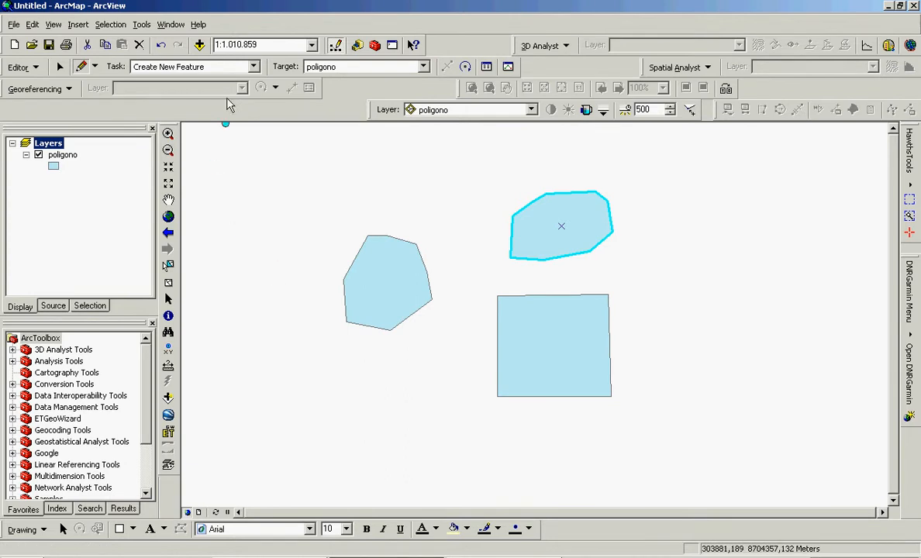
Step: Split the polygon north of the square in two with Cut Polygon Features, using a winding cut line from its northern to its southern edge
click(253, 66)
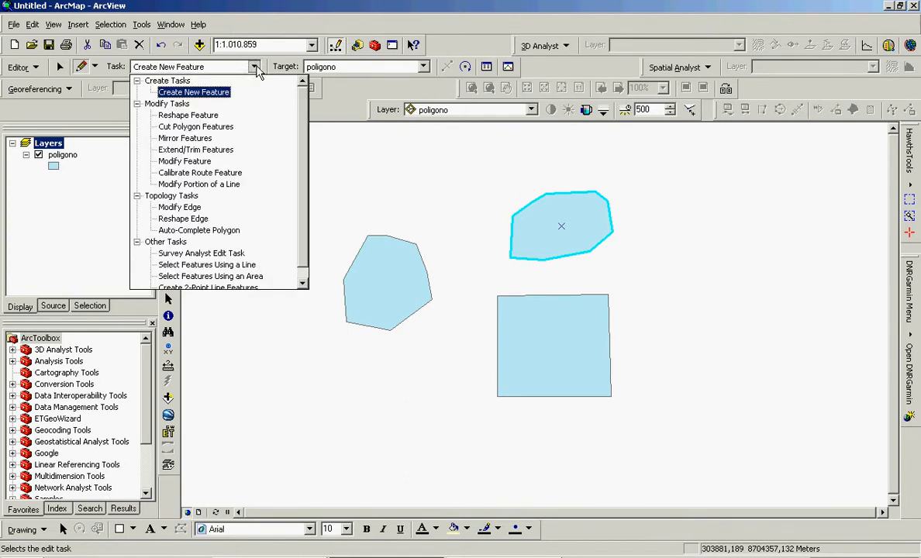
click(194, 126)
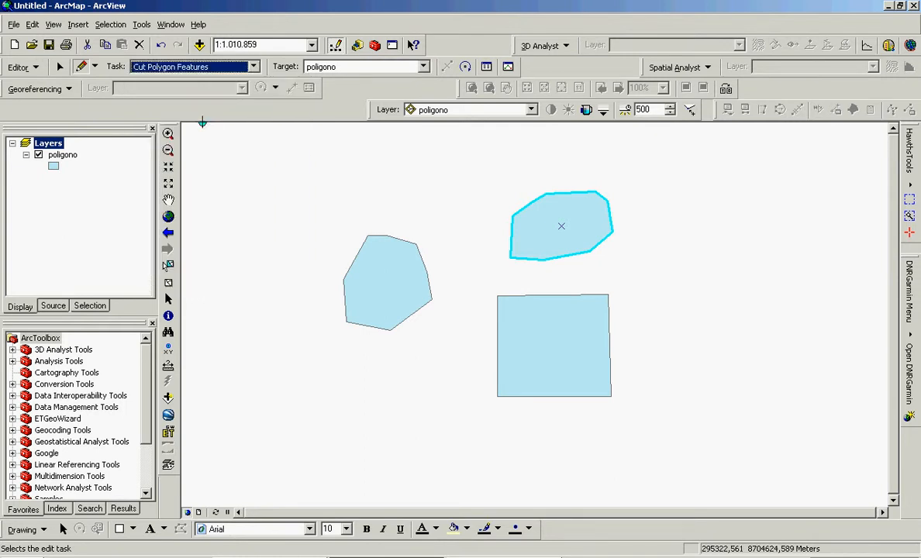
click(80, 68)
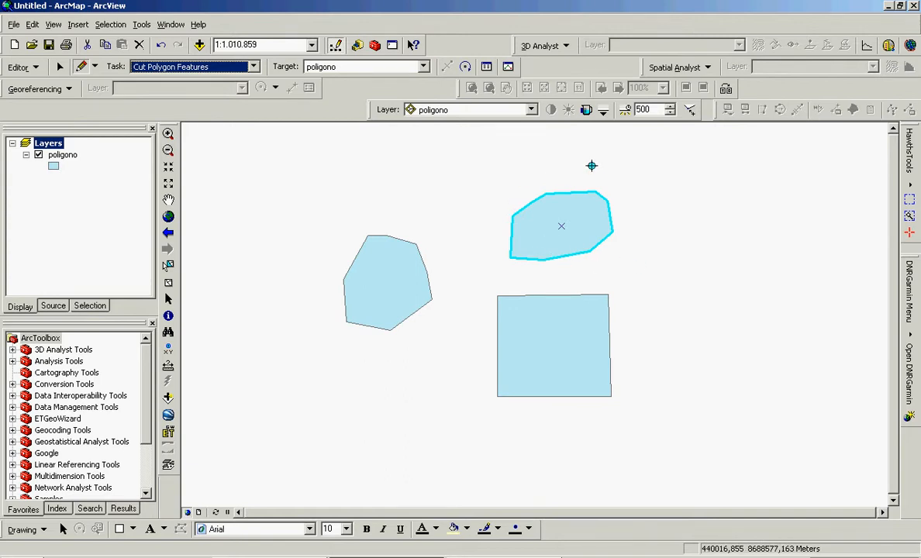
click(532, 178)
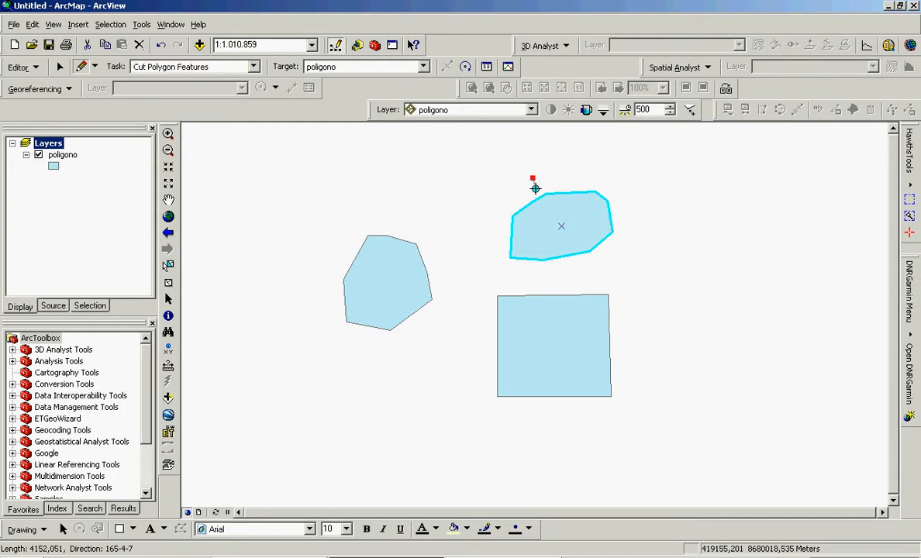
click(535, 188)
click(546, 222)
click(554, 219)
click(562, 218)
click(571, 222)
click(567, 227)
click(565, 236)
click(568, 246)
click(568, 253)
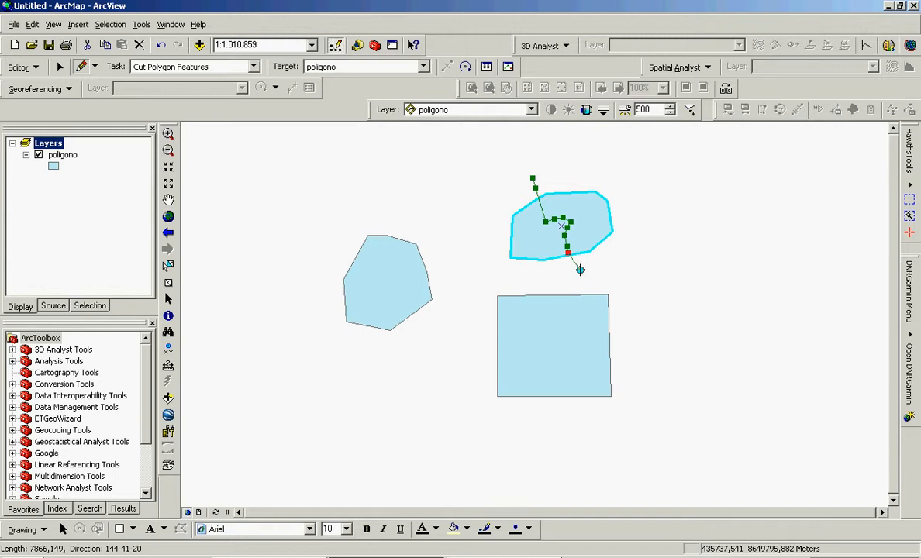
double_click(580, 269)
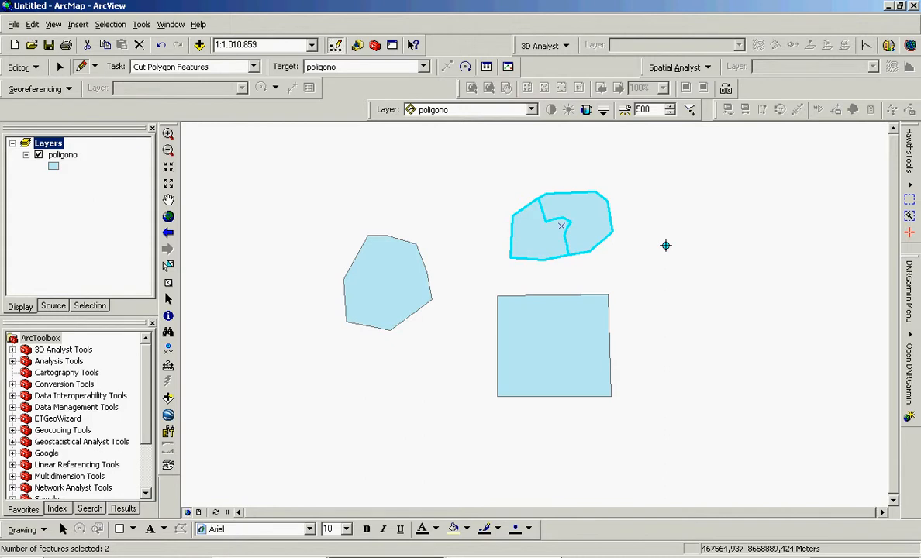
Step: Add an adjoining polygon on the east edge of the split polygon with Auto-Complete Polygon, starting and ending the sketch inside the existing polygon
click(253, 67)
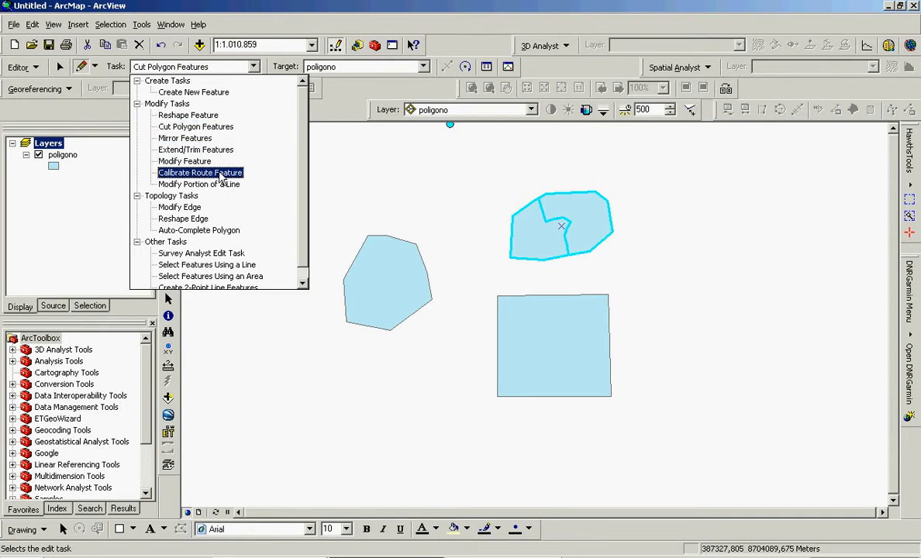
click(211, 230)
click(80, 67)
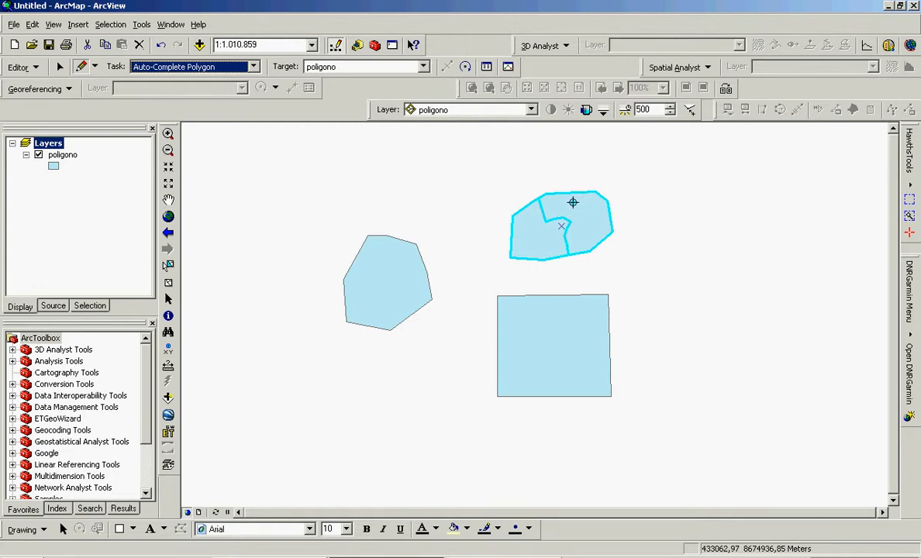
click(580, 201)
click(593, 191)
click(616, 184)
click(644, 184)
click(646, 188)
click(646, 200)
click(645, 212)
click(645, 226)
click(636, 237)
click(612, 236)
click(600, 234)
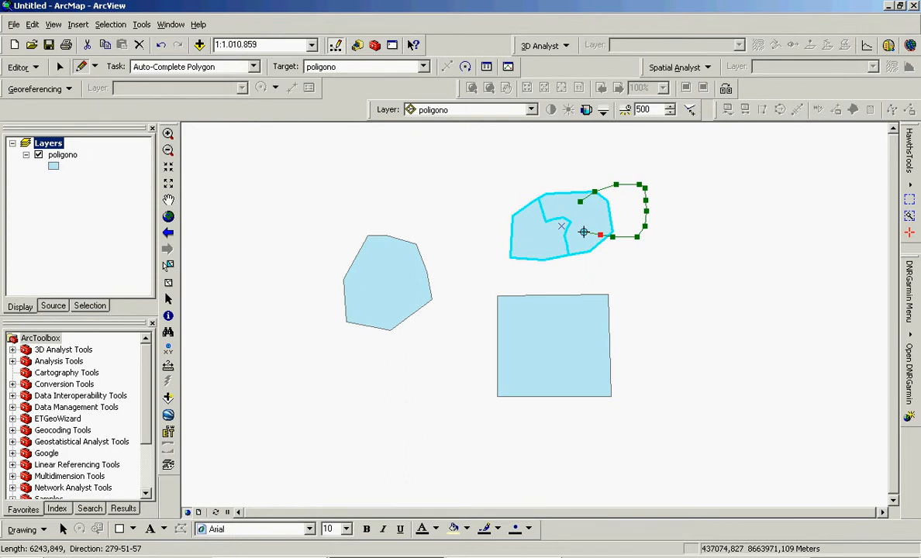
double_click(583, 231)
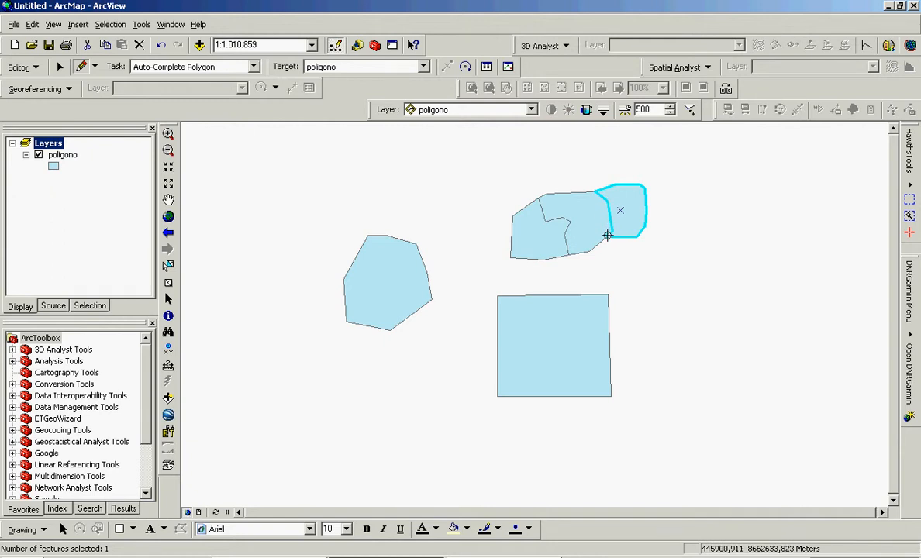
Step: Auto-complete a second, smaller polygon along the east edge of the newly added one
click(640, 196)
click(650, 194)
click(665, 190)
click(681, 194)
click(682, 203)
click(679, 214)
click(678, 221)
click(671, 223)
click(664, 223)
click(647, 226)
click(633, 223)
double_click(631, 218)
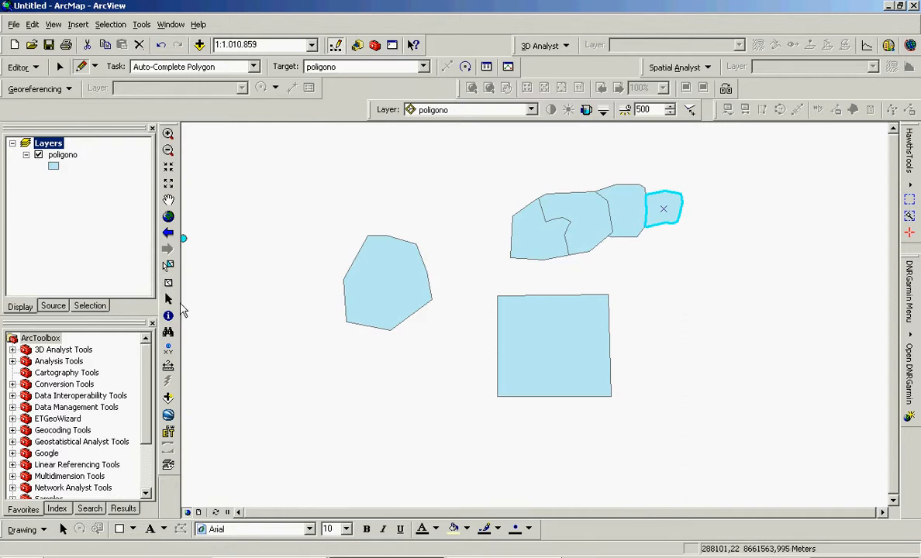
Step: Select the western polygon and sketch a small rounded polygon inside it using the Create New Feature task
click(168, 265)
click(395, 298)
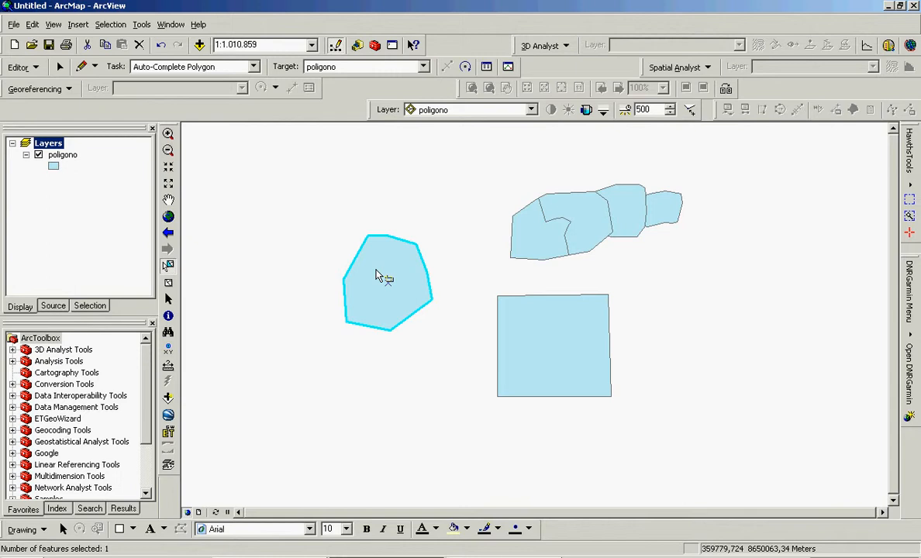
click(253, 67)
click(194, 91)
click(81, 66)
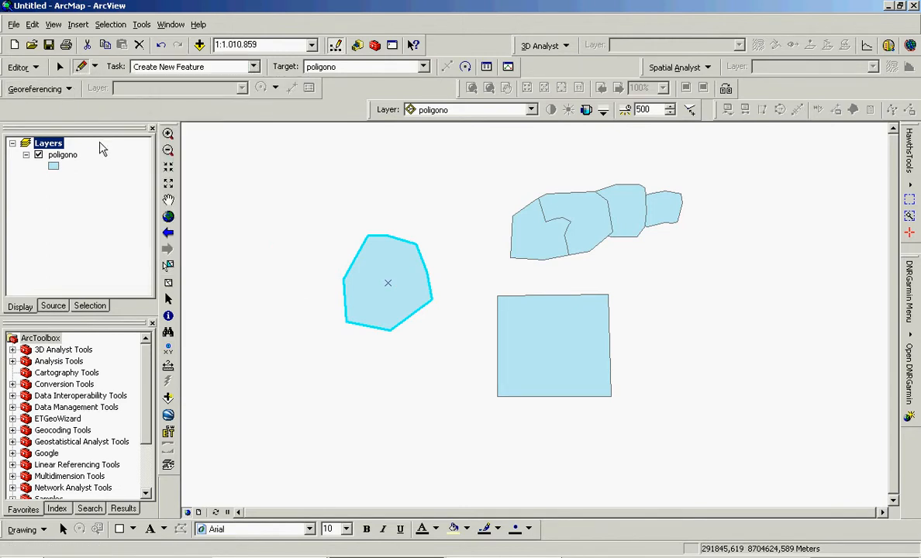
click(375, 272)
click(370, 281)
click(373, 290)
click(382, 293)
click(389, 290)
click(393, 283)
click(399, 277)
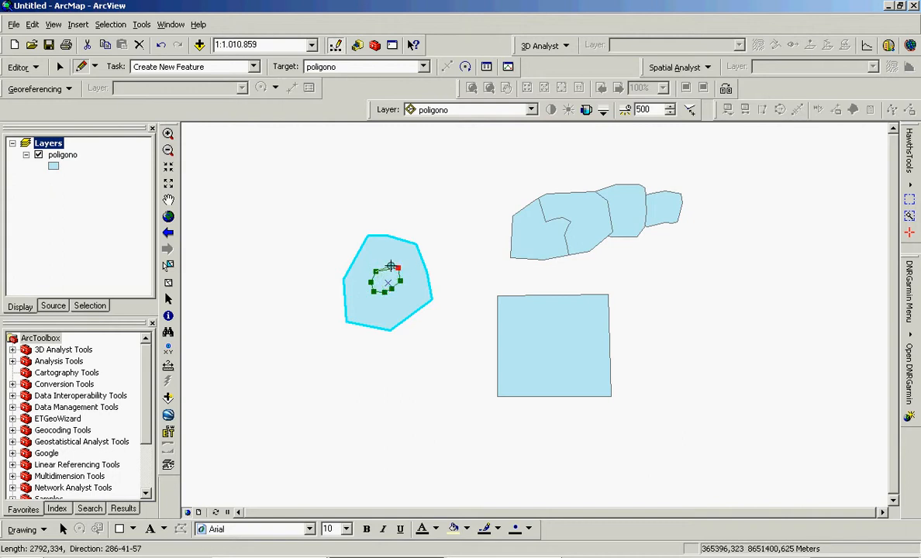
double_click(385, 264)
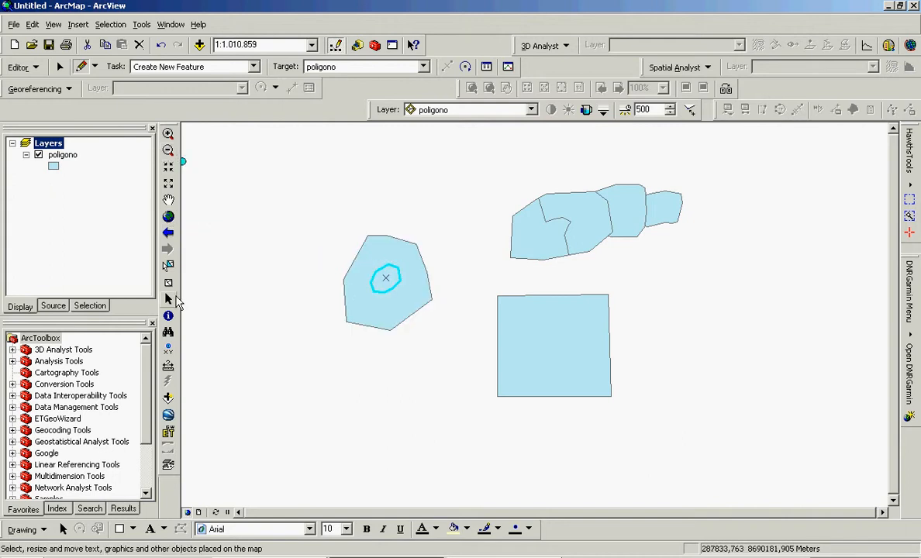
Step: Select both the western polygon and the small one inside it and intersect them
click(167, 265)
drag(290, 205, 462, 380)
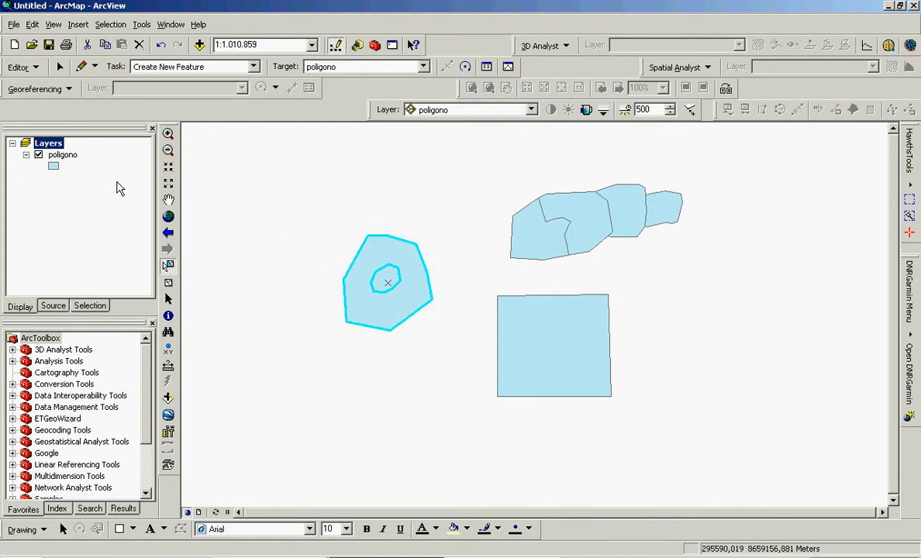
click(36, 68)
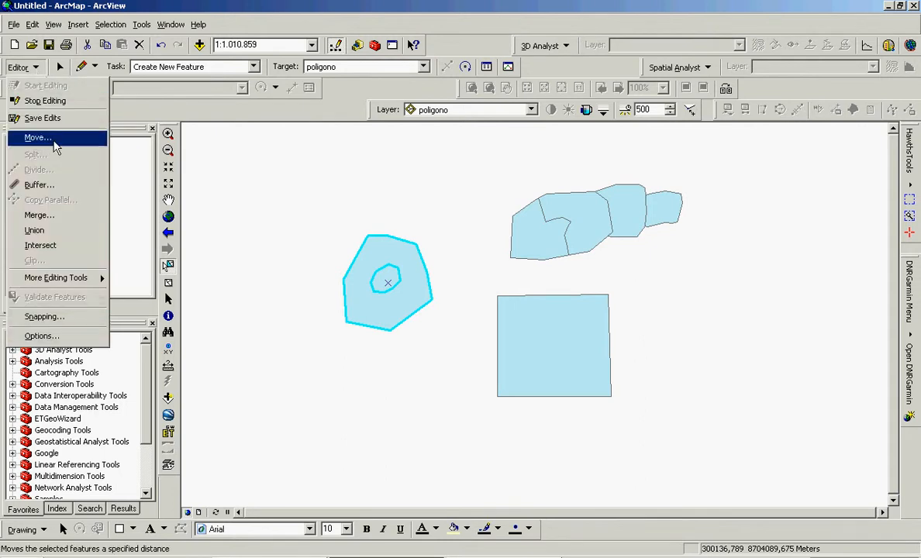
click(56, 246)
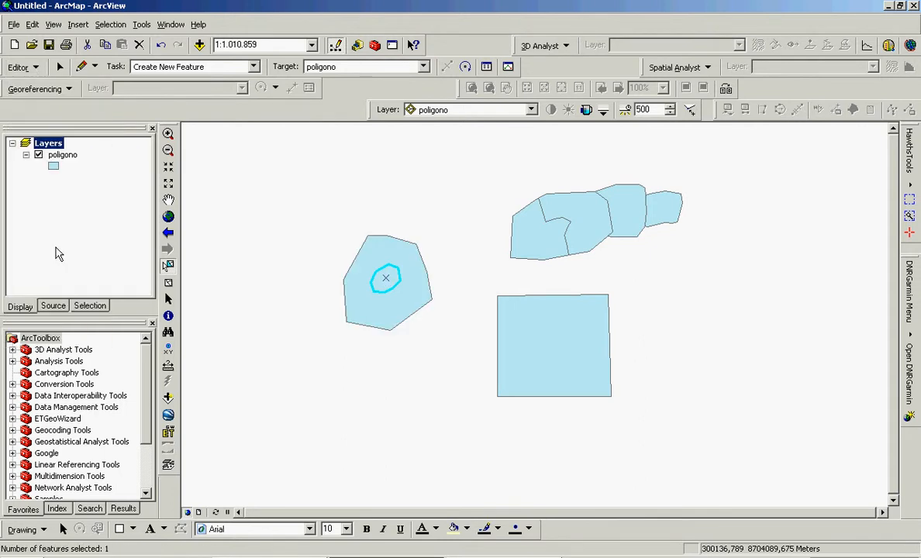
Step: Clip with the small inner polygon at buffer distance 0, discarding the area that intersects, and delete the inner polygon
click(29, 68)
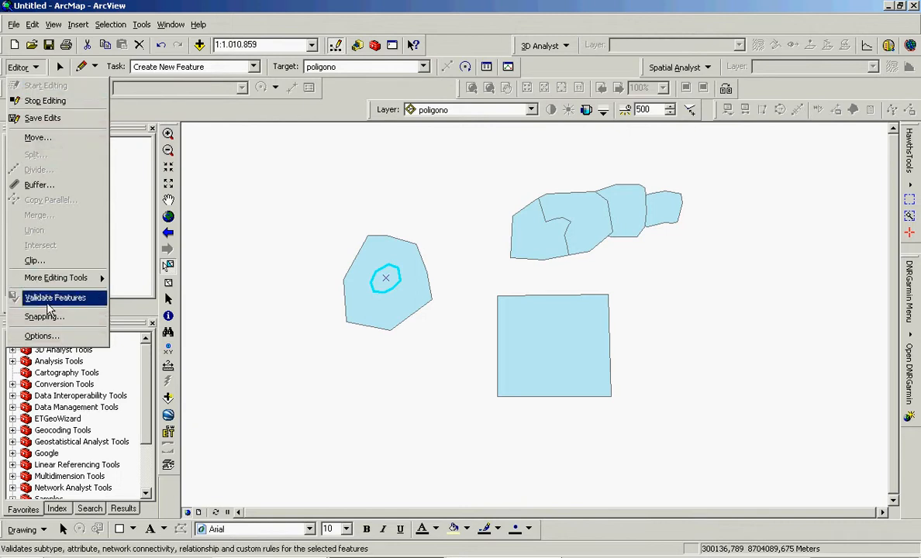
click(34, 260)
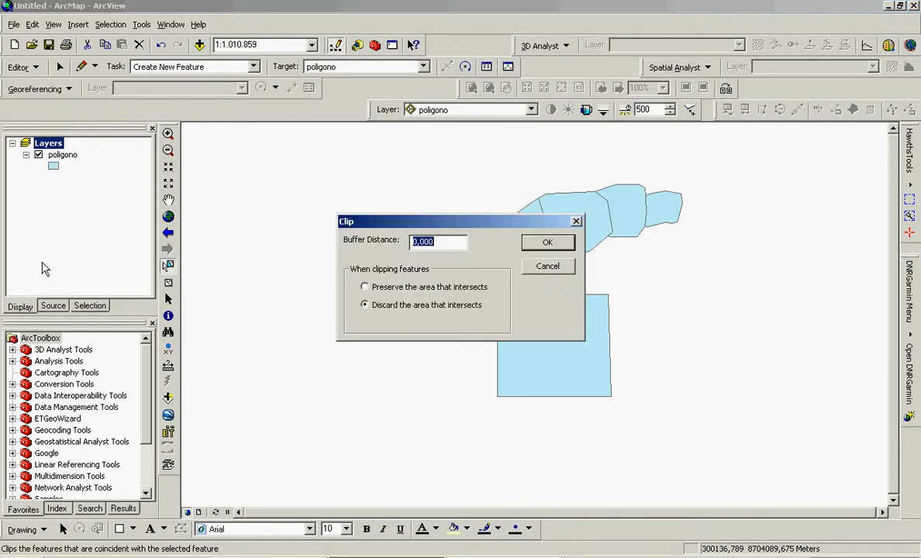
click(548, 244)
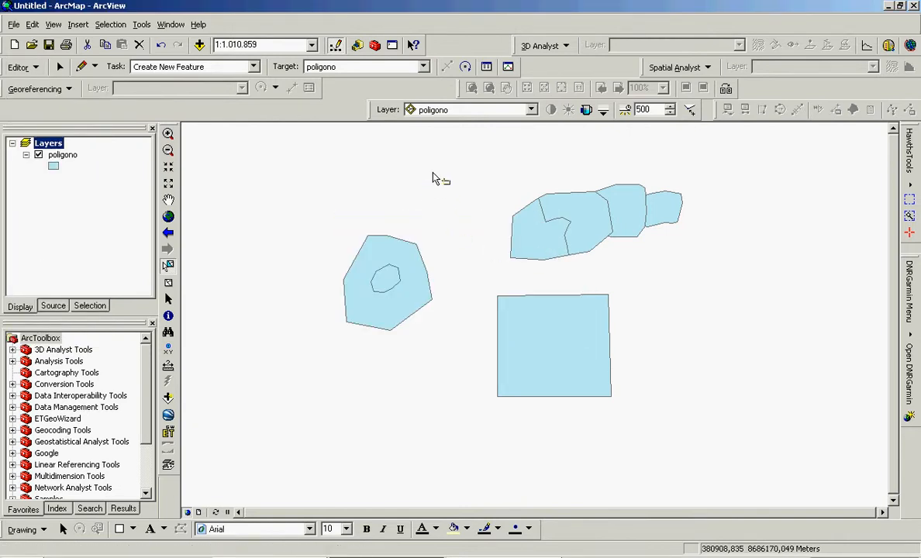
click(388, 285)
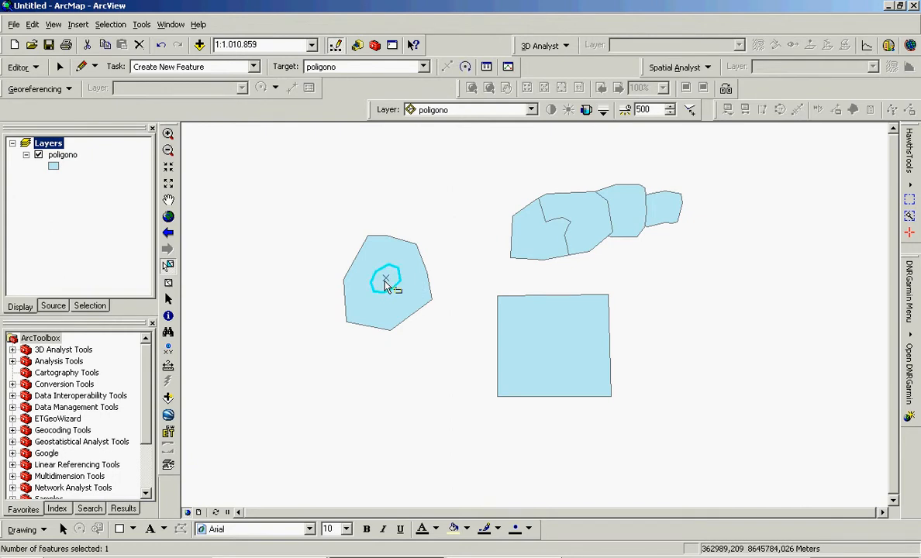
key(Delete)
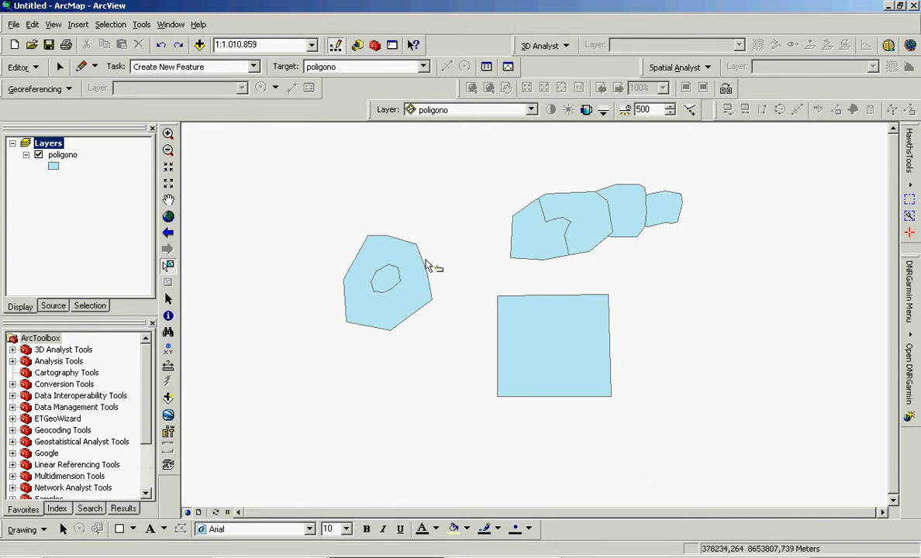
Step: Sketch a small six-sided polygon inside the square and delete it
click(80, 66)
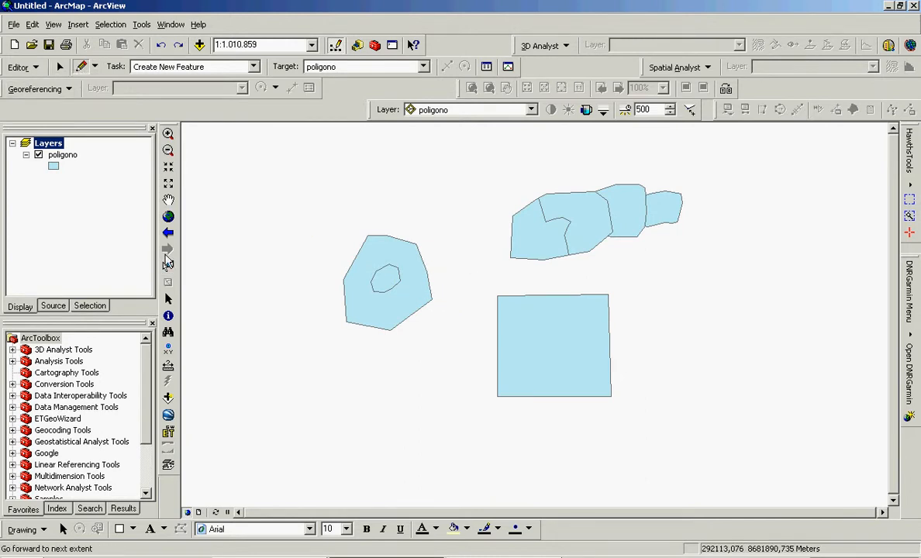
click(542, 332)
click(537, 345)
click(547, 357)
click(562, 357)
click(570, 345)
double_click(567, 330)
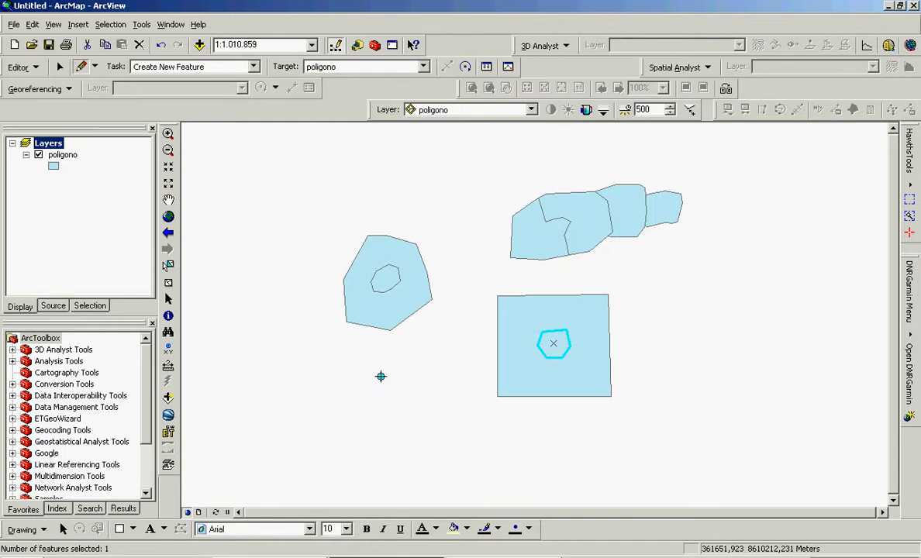
key(Delete)
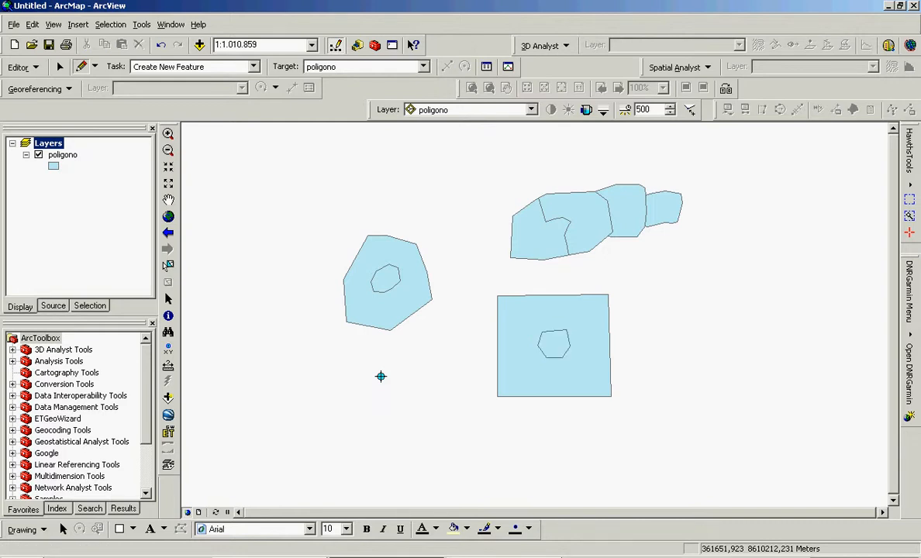